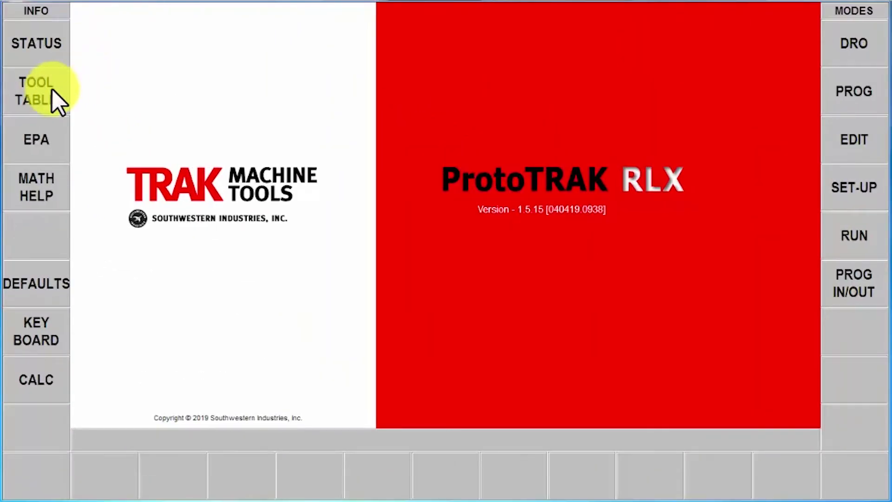
- Load the RLX TOOL SETUP.PT10 program from the file browser and view its tool table
{"action": "left_click", "coordinate": [35, 74]}
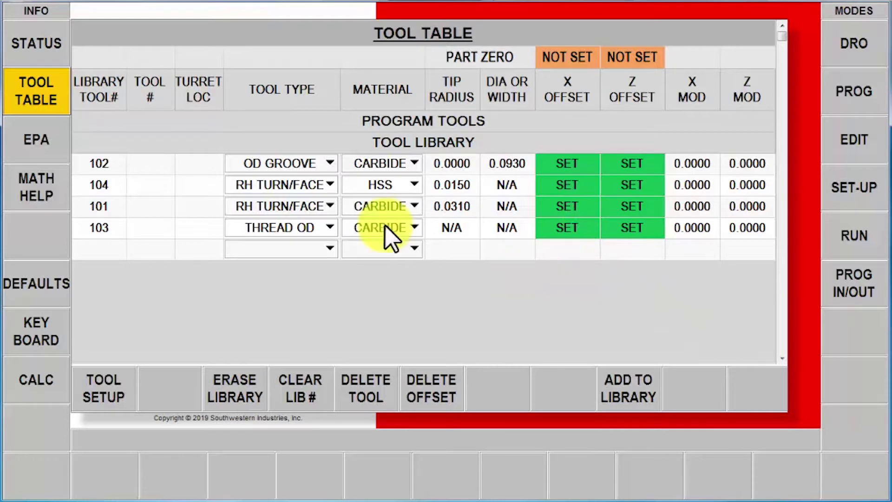
{"action": "left_click", "coordinate": [55, 90]}
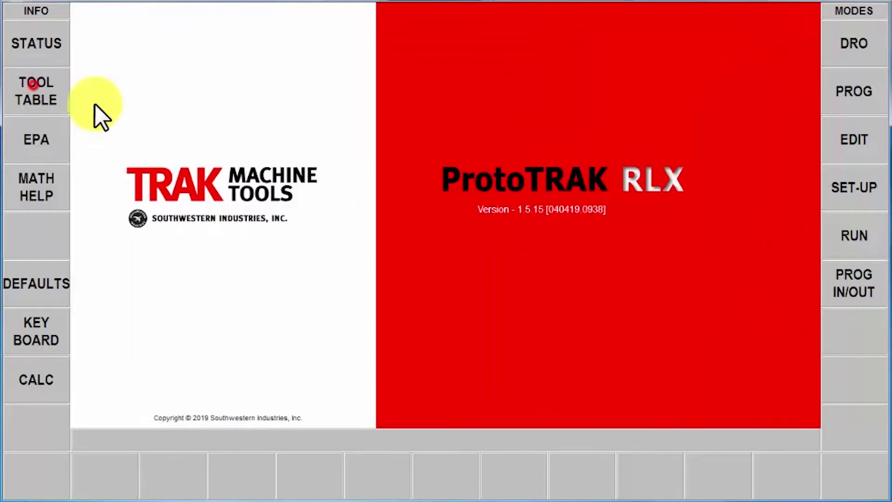
{"action": "left_click", "coordinate": [828, 295]}
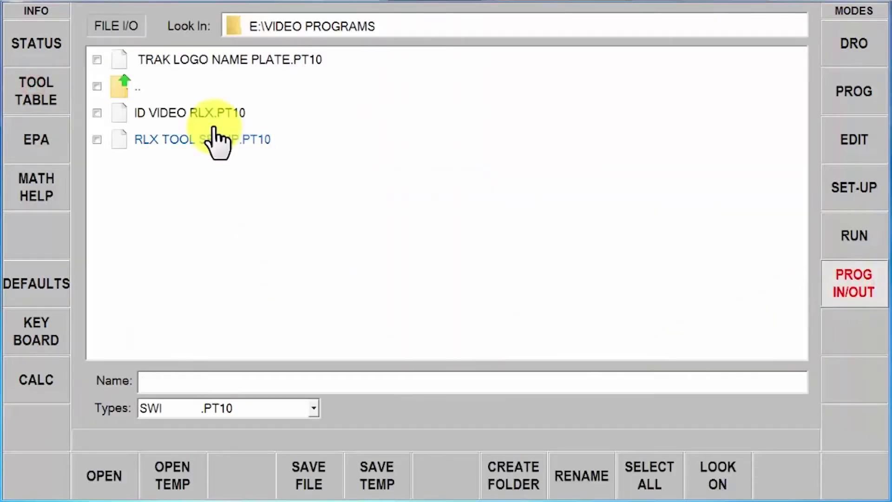
{"action": "double_click", "coordinate": [223, 139]}
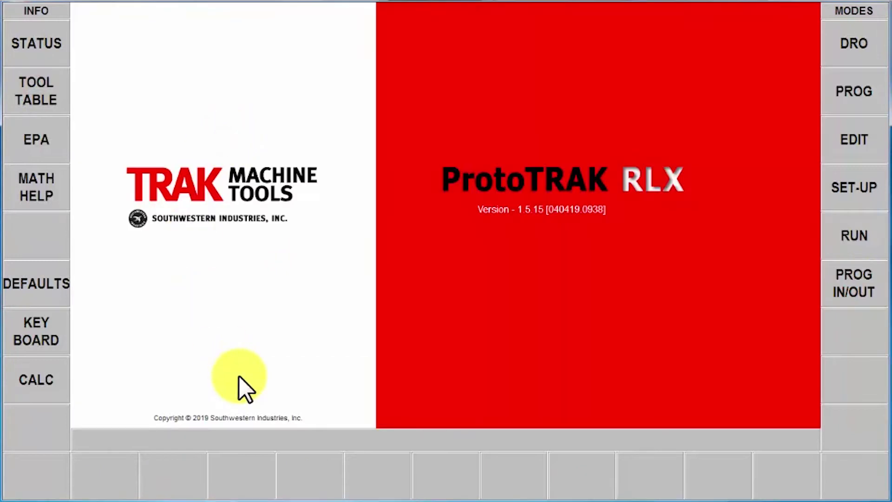
{"action": "left_click", "coordinate": [40, 102]}
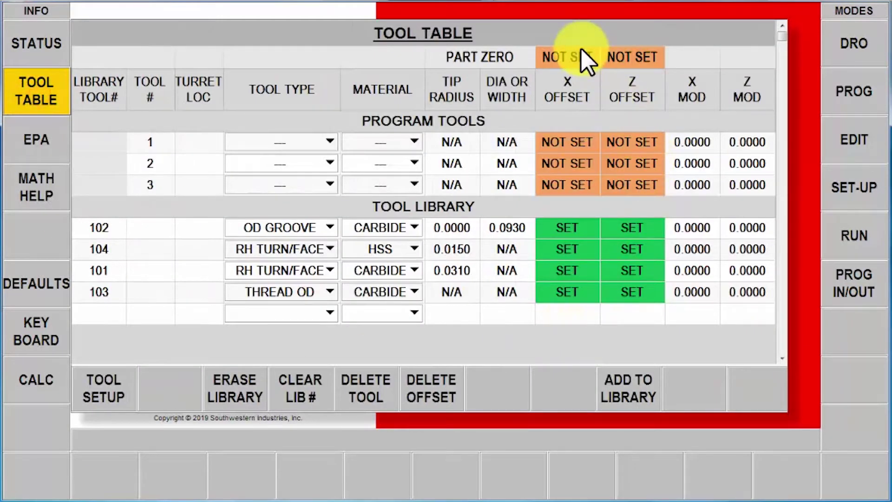
- Make program tool 1 an HSS RH TURN/FACE tool with a 0.0150 tip radius
{"action": "left_click", "coordinate": [330, 142]}
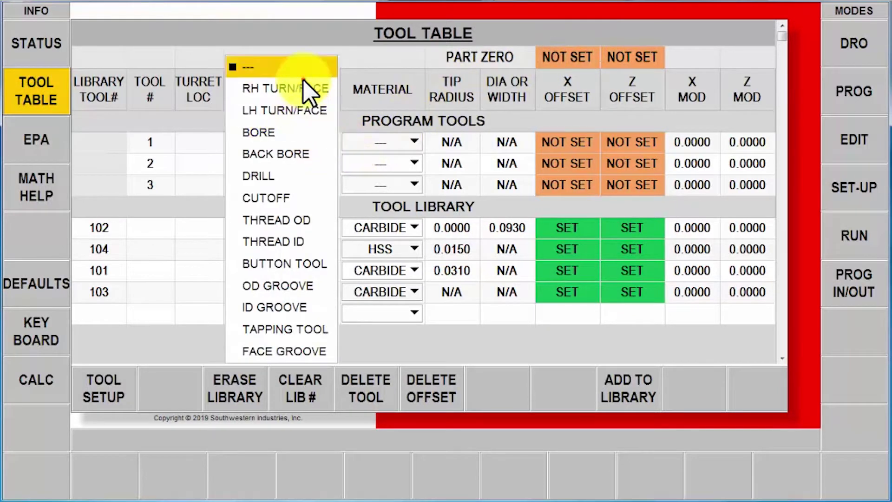
{"action": "left_click", "coordinate": [303, 74]}
{"action": "left_click", "coordinate": [330, 143]}
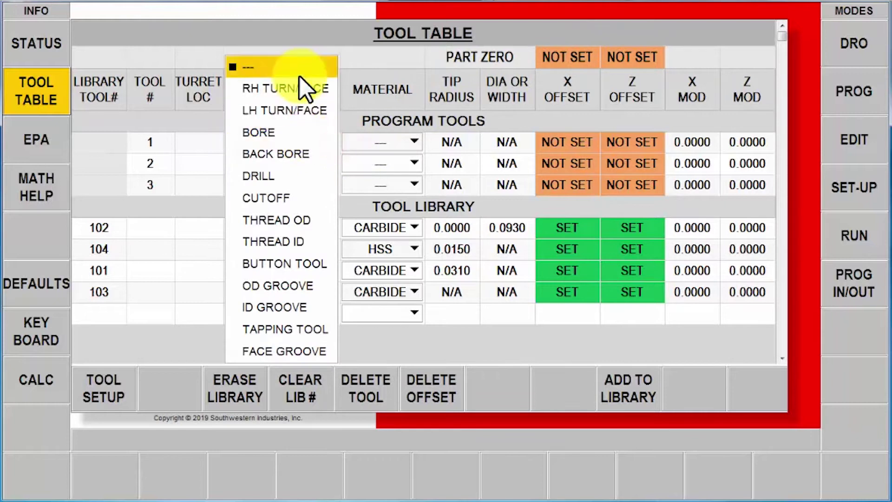
{"action": "left_click", "coordinate": [303, 88]}
{"action": "left_click", "coordinate": [414, 142]}
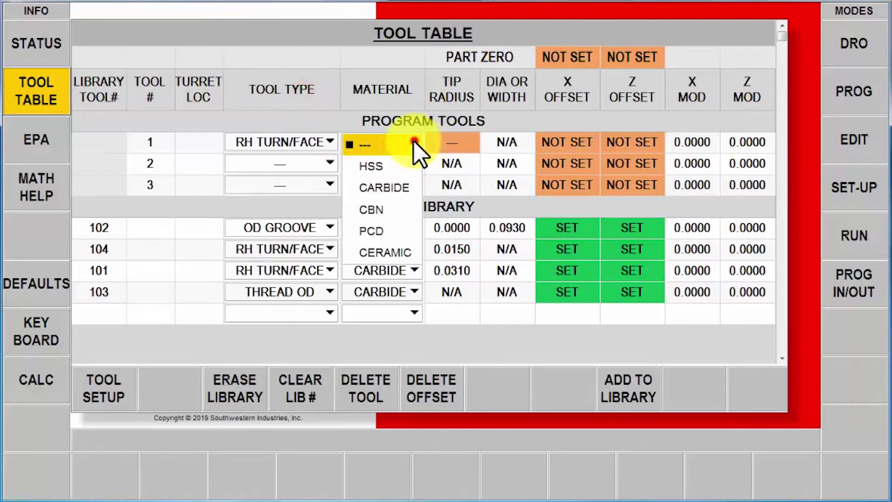
{"action": "left_click", "coordinate": [398, 168]}
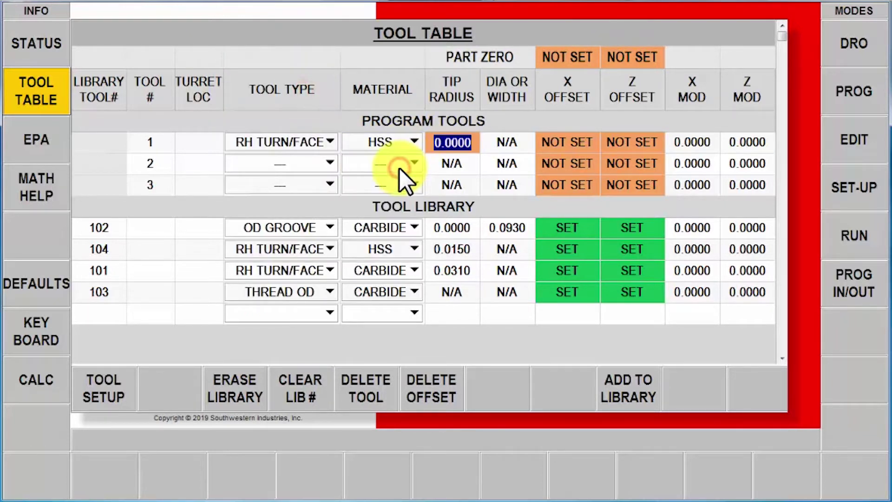
{"action": "type", "text": "."}
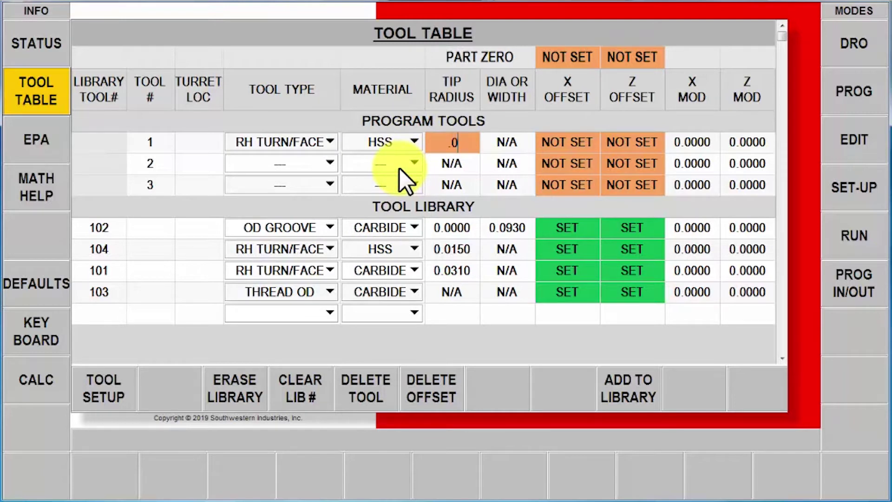
{"action": "type", "text": "015"}
{"action": "key", "text": "Return"}
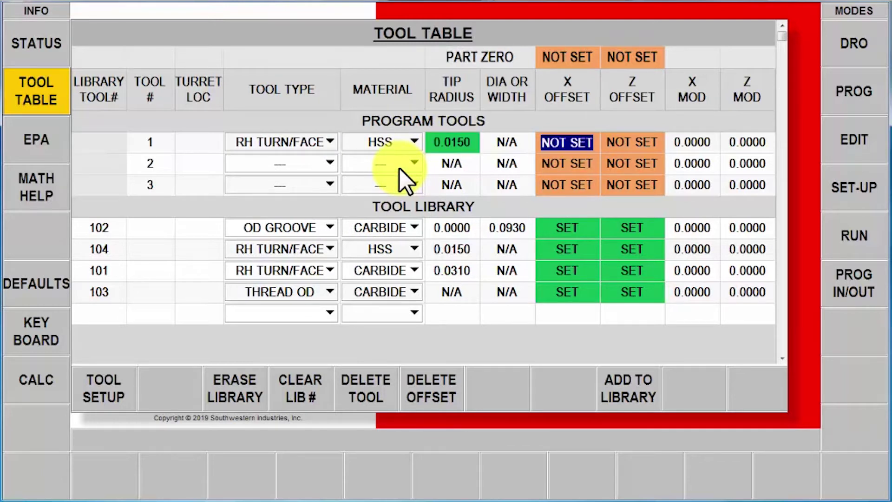
{"action": "left_click", "coordinate": [109, 388]}
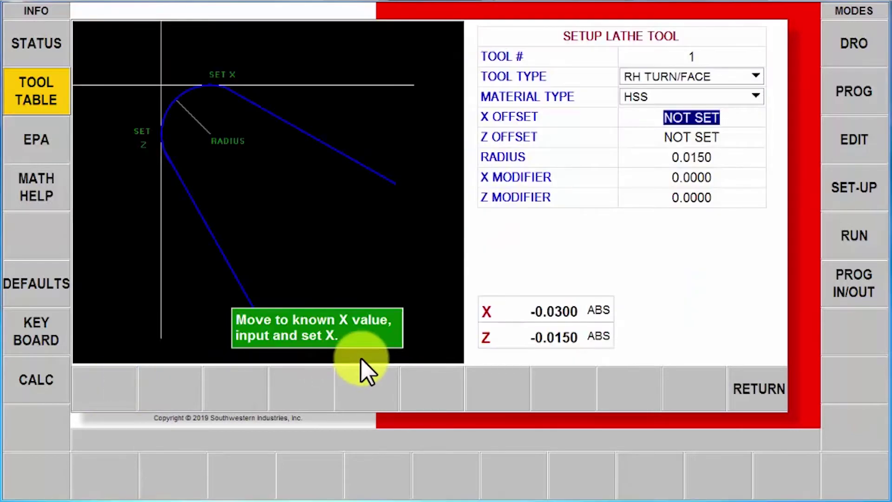
- Set tool 1's X offset to 1 and Z offset to 0, accepting both cautions
{"action": "type", "text": "1"}
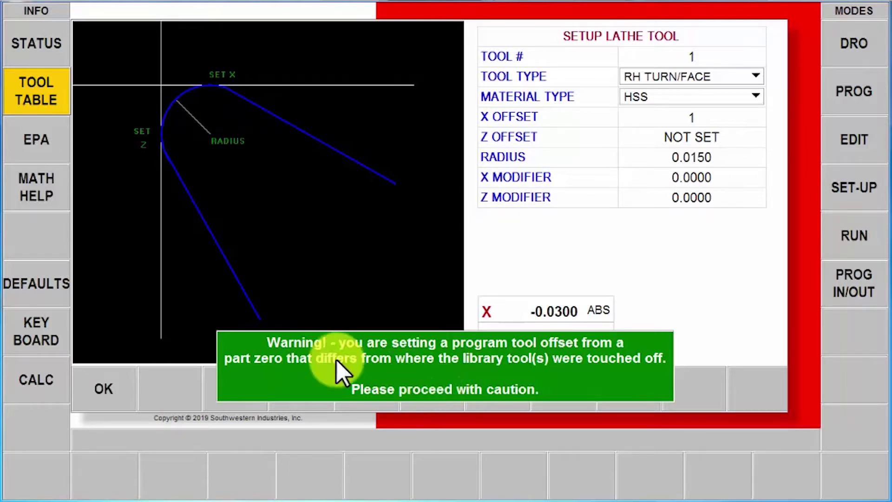
{"action": "left_click", "coordinate": [116, 389]}
{"action": "left_click", "coordinate": [116, 389]}
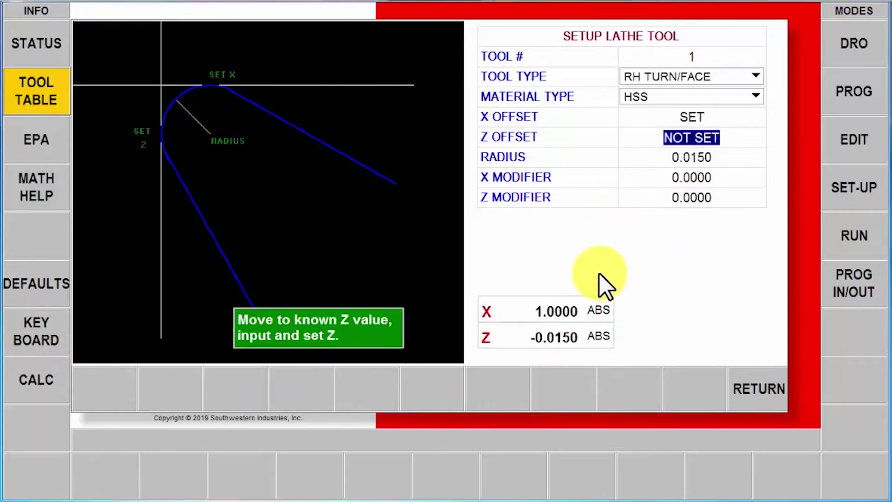
{"action": "type", "text": "0"}
{"action": "key", "text": "Return"}
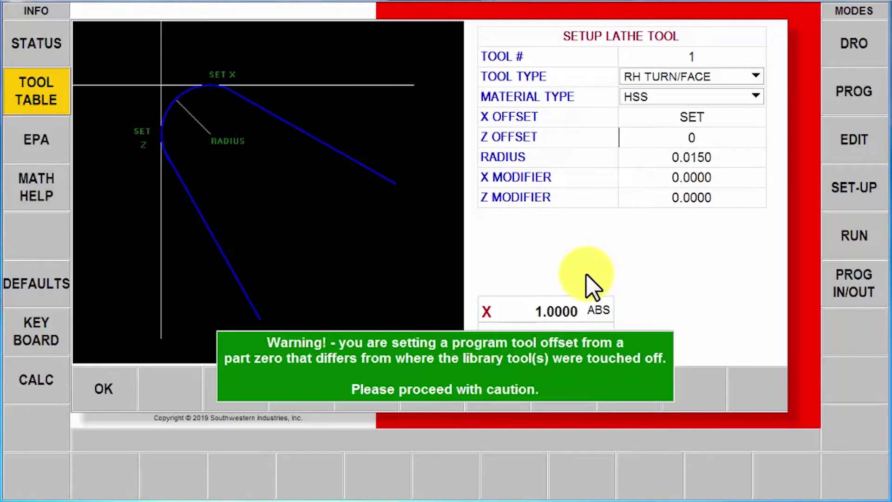
{"action": "left_click", "coordinate": [106, 397]}
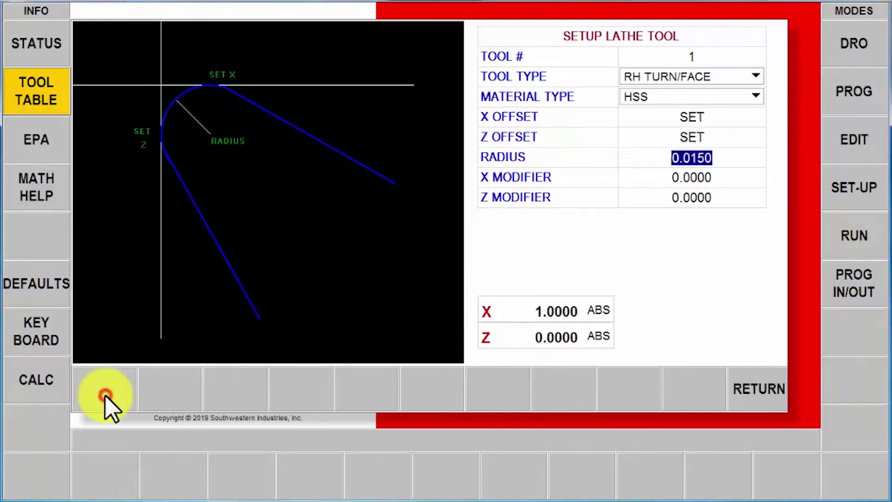
{"action": "left_click", "coordinate": [748, 389]}
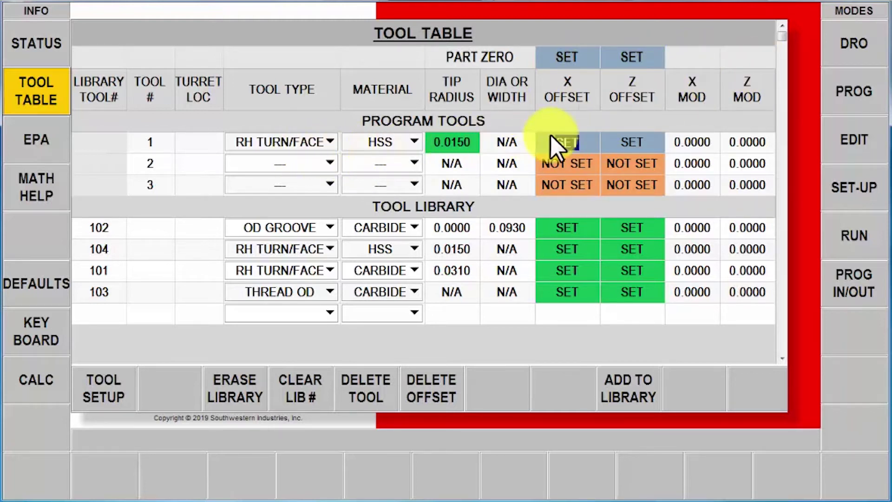
- Make program tool 2 an HSS OD GROOVE tool with tip radius 0 and width 93.0000
{"action": "left_click", "coordinate": [330, 166]}
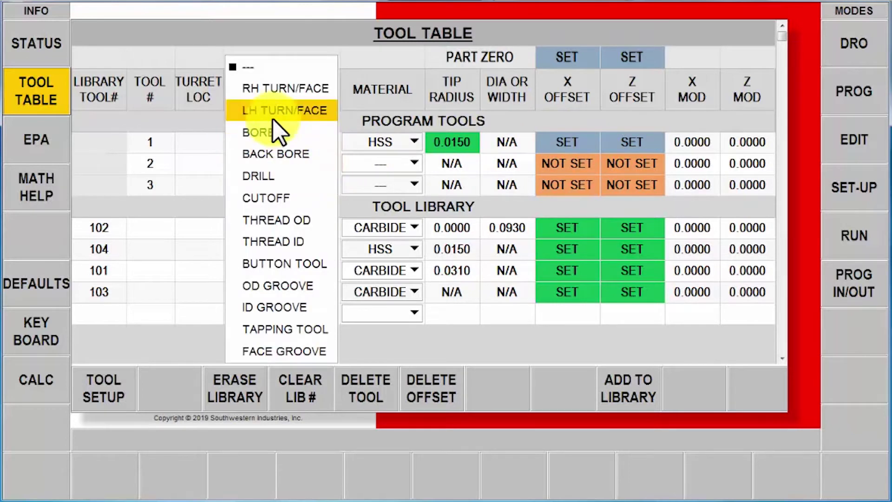
{"action": "left_click", "coordinate": [296, 286]}
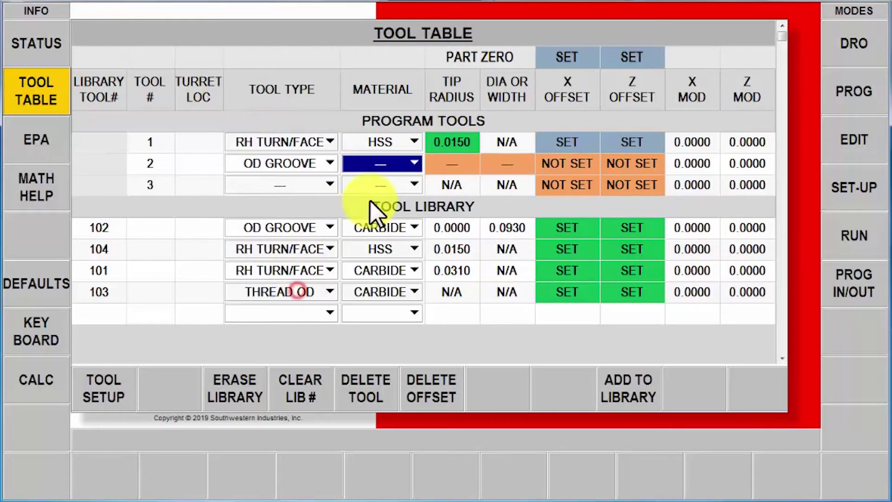
{"action": "left_click", "coordinate": [384, 169]}
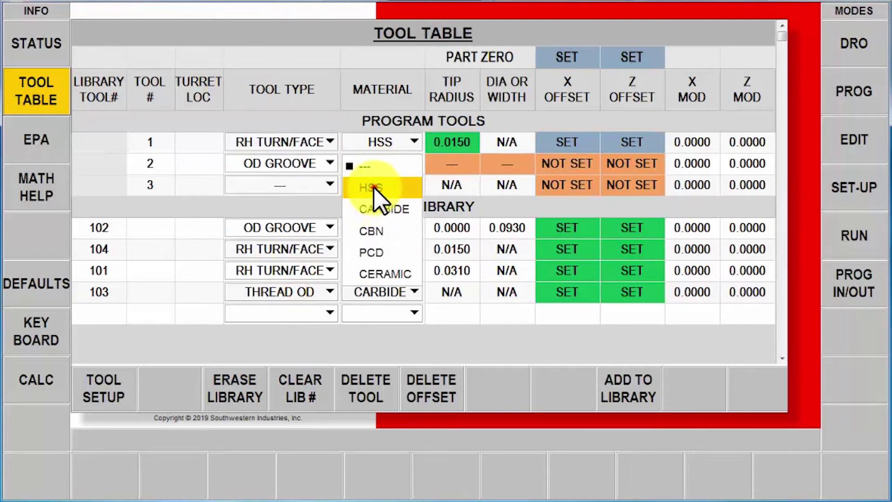
{"action": "left_click", "coordinate": [374, 188]}
{"action": "type", "text": "0"}
{"action": "key", "text": "Return"}
{"action": "type", "text": "0"}
{"action": "key", "text": "Return"}
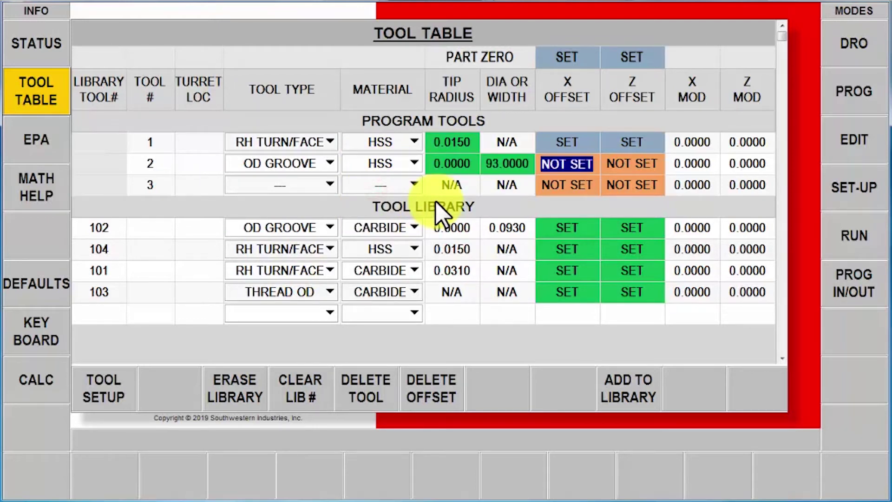
- Set tool 2's X offset to 1 and Z offset to 0
{"action": "left_click", "coordinate": [119, 392]}
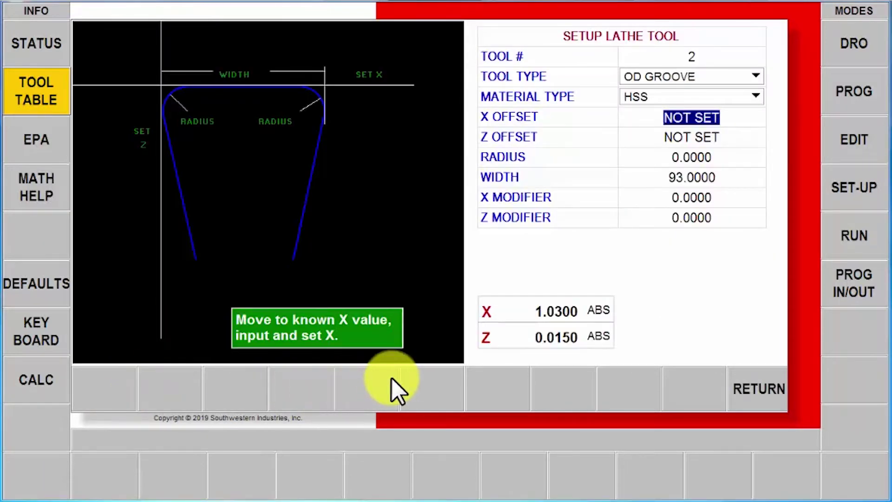
{"action": "type", "text": "1"}
{"action": "key", "text": "Return"}
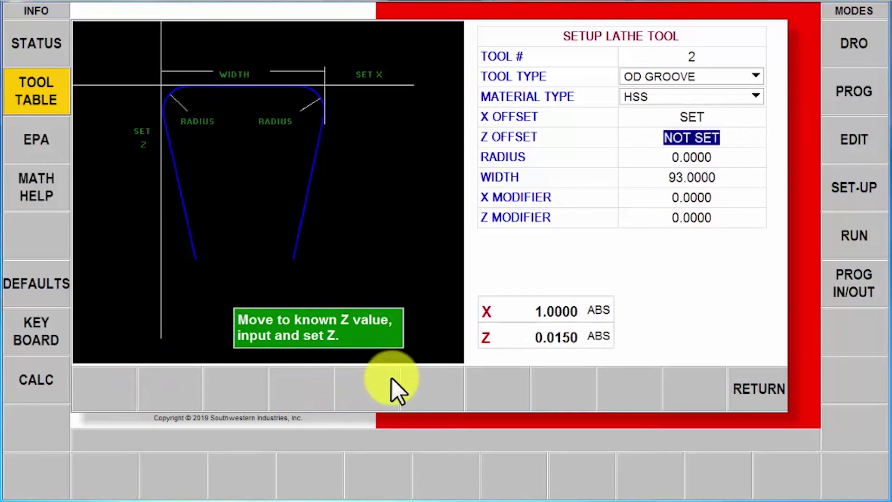
{"action": "type", "text": "0"}
{"action": "key", "text": "Return"}
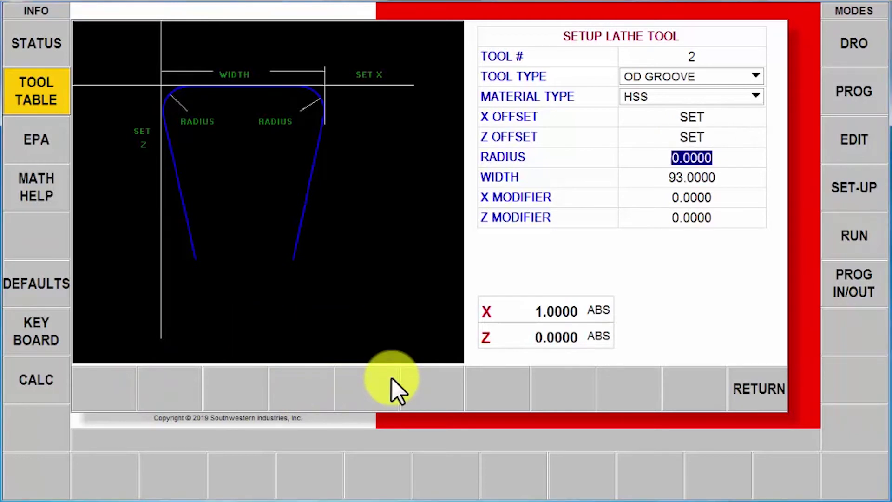
{"action": "left_click", "coordinate": [773, 391]}
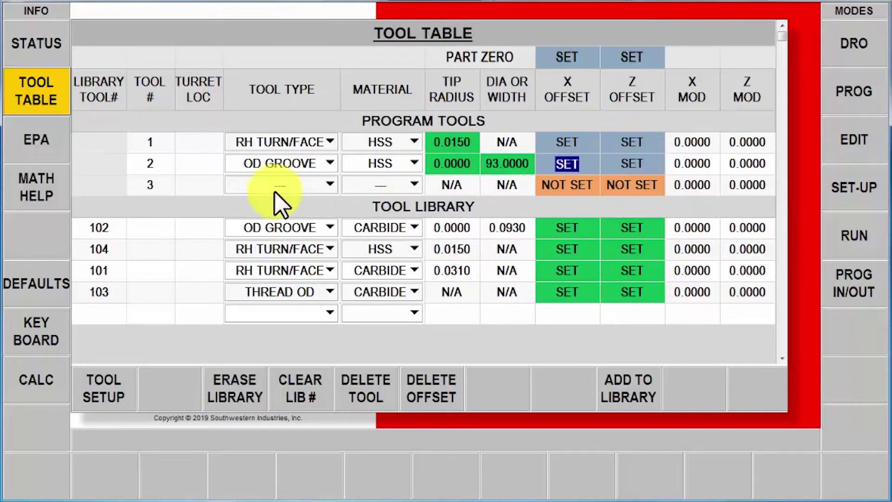
{"action": "left_click", "coordinate": [329, 185]}
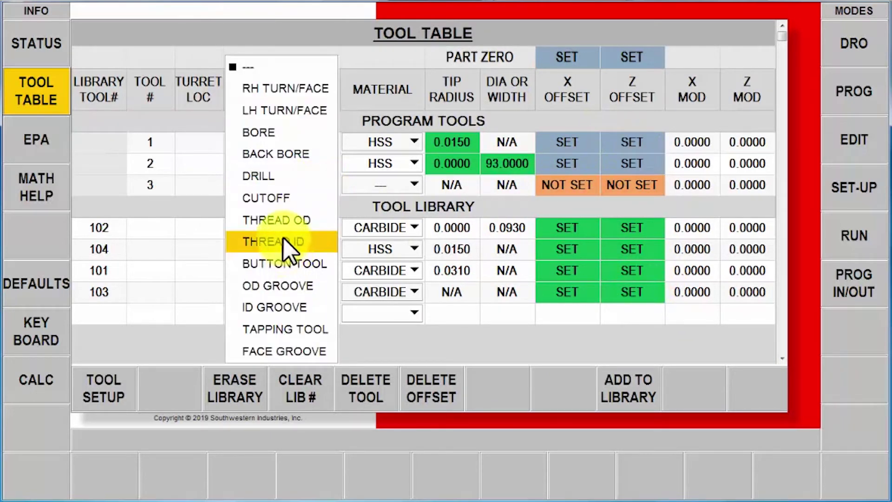
- Make program tool 3 an HSS THREAD OD tool
{"action": "left_click", "coordinate": [276, 220]}
{"action": "left_click", "coordinate": [371, 185]}
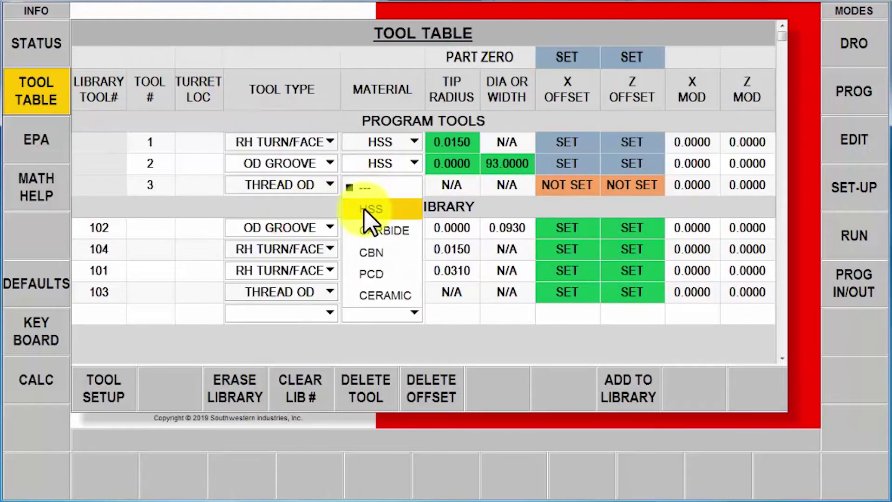
{"action": "left_click", "coordinate": [367, 216]}
- Set tool 3's X offset to 1 and Z offset to 0
{"action": "left_click", "coordinate": [99, 398]}
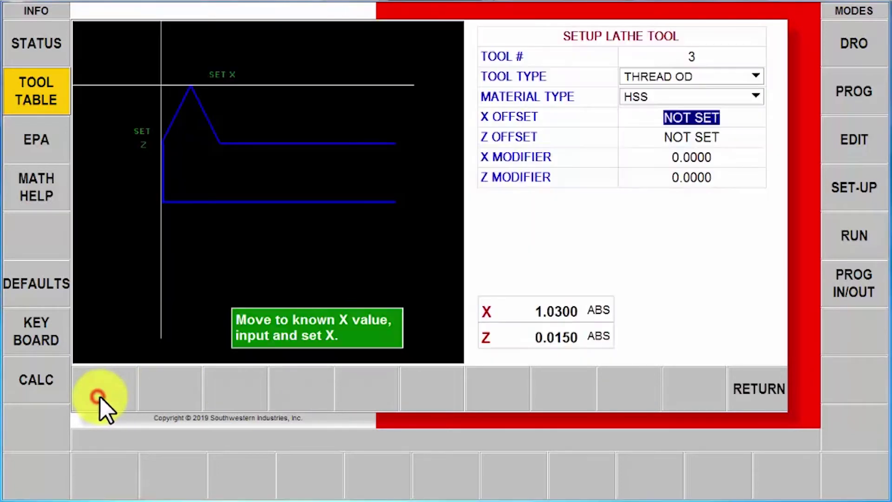
{"action": "type", "text": "1"}
{"action": "key", "text": "Return"}
{"action": "type", "text": "0"}
{"action": "key", "text": "Return"}
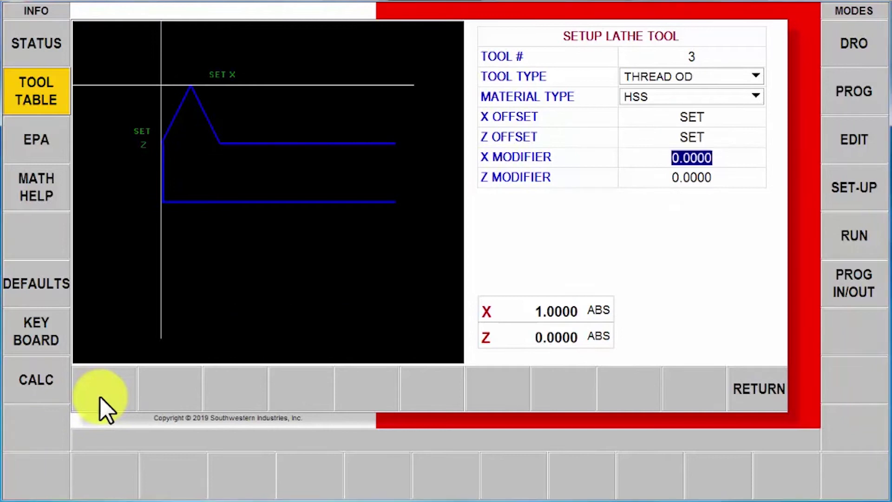
{"action": "left_click", "coordinate": [773, 386]}
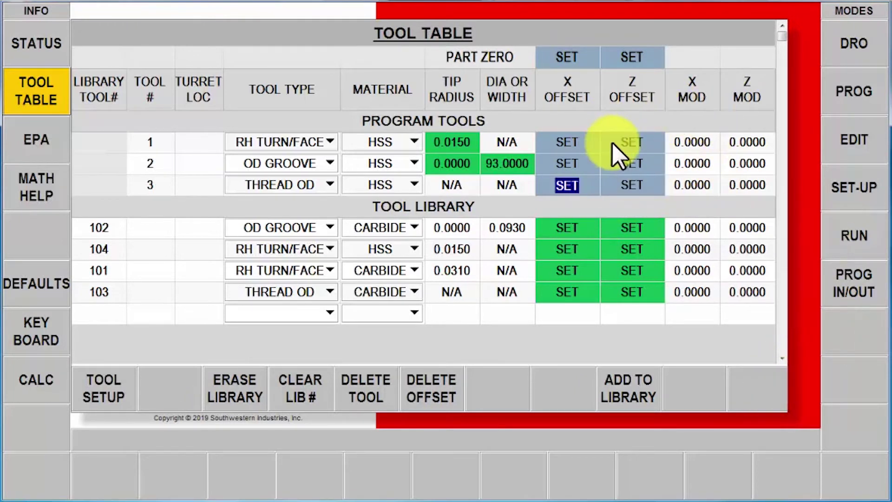
{"action": "left_click", "coordinate": [569, 140]}
{"action": "left_click", "coordinate": [649, 392]}
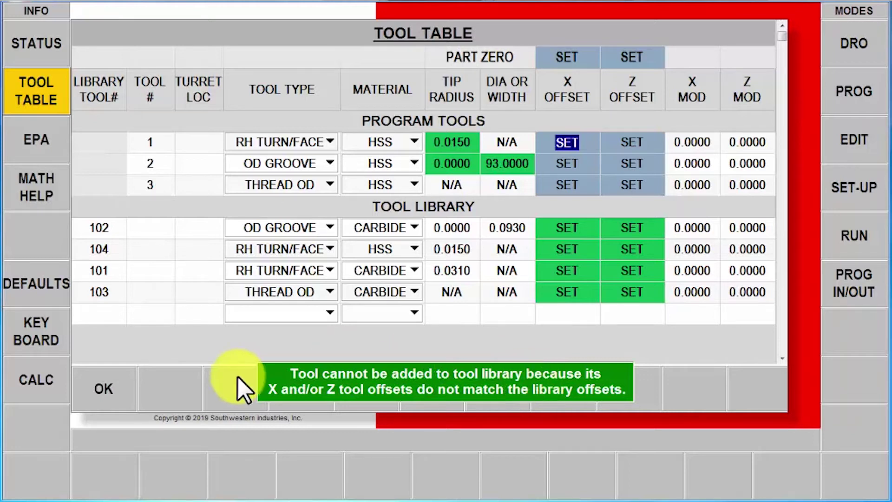
{"action": "left_click", "coordinate": [93, 394]}
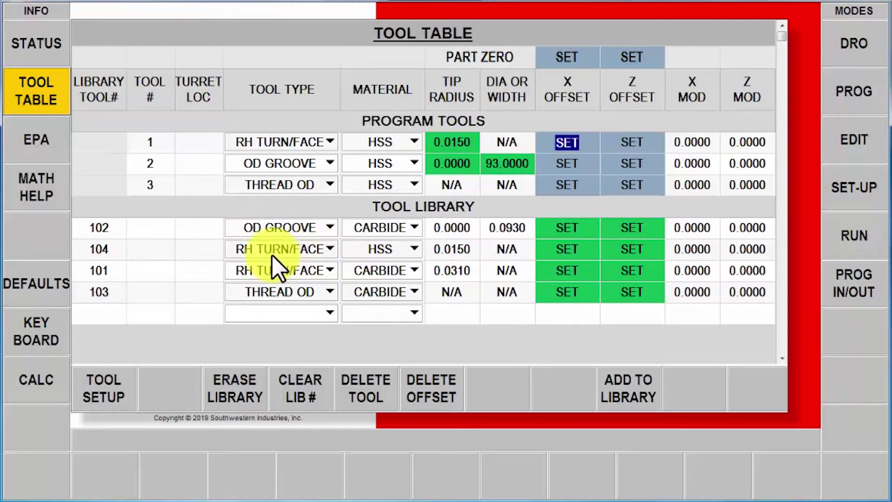
{"action": "left_click", "coordinate": [141, 248]}
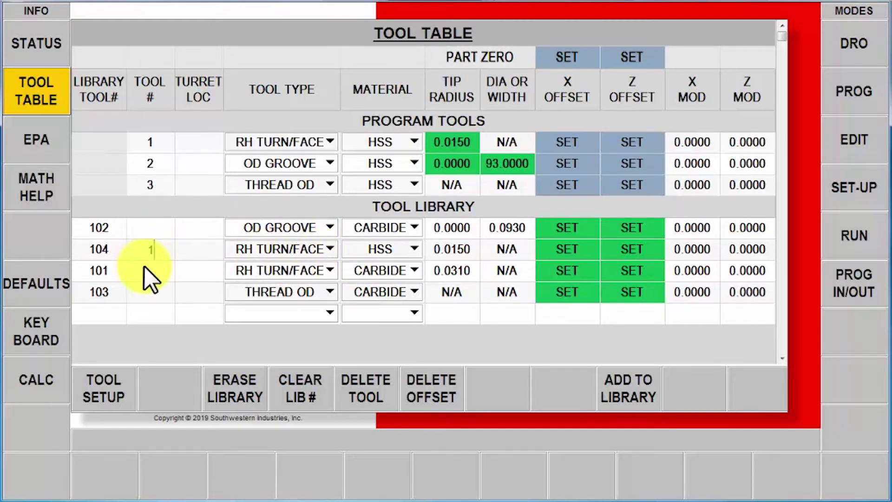
- Assign library tool 104 to program tool 1, acknowledging the warning
{"action": "type", "text": "1"}
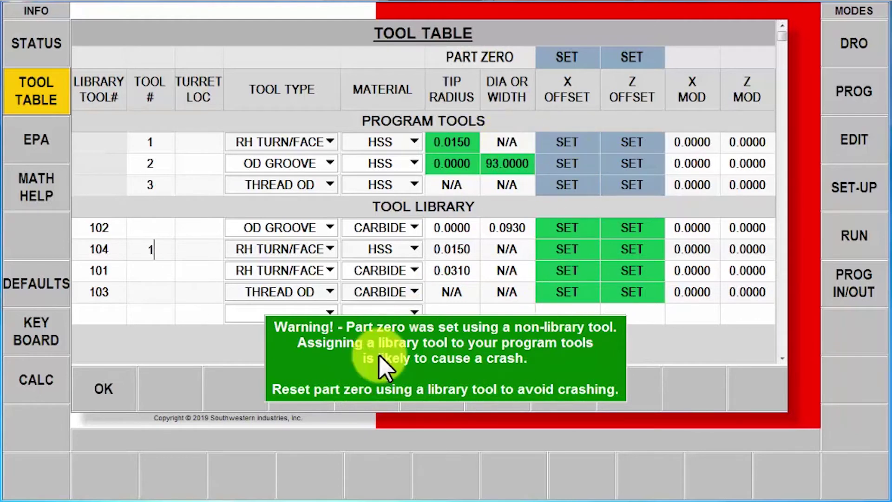
{"action": "left_click", "coordinate": [99, 391]}
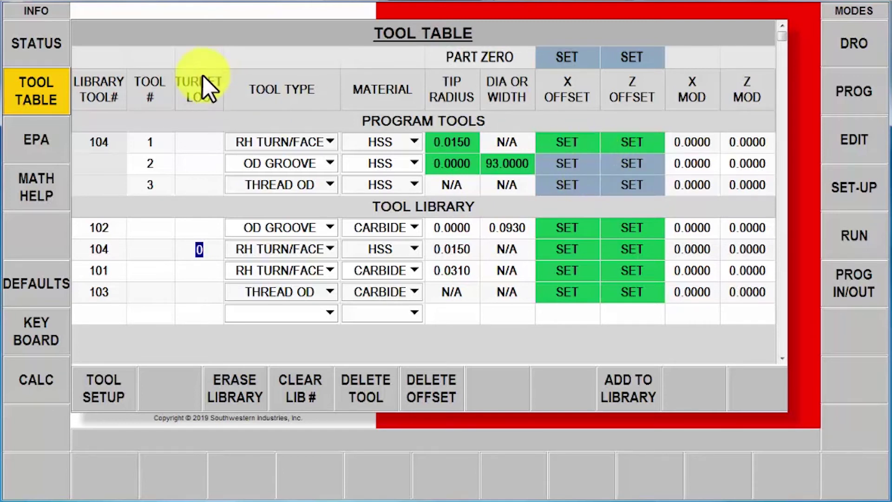
- On the DRO screen, make library tool 101 the current tool
{"action": "left_click", "coordinate": [42, 95]}
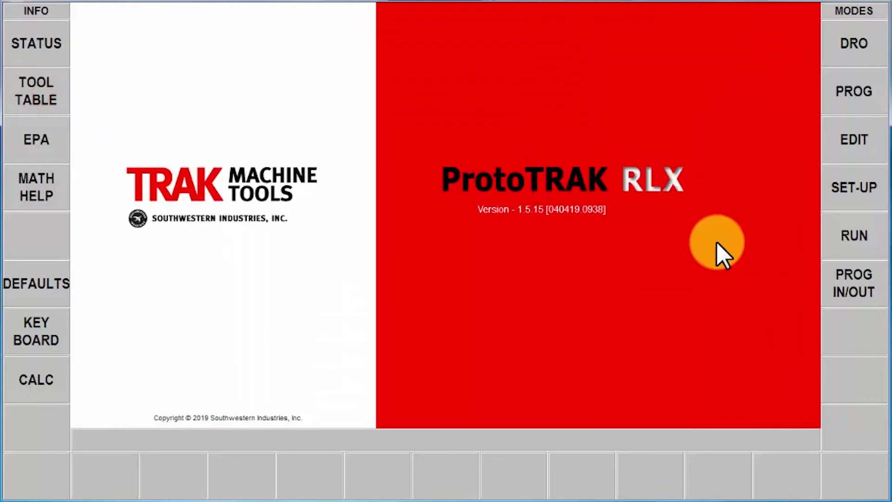
{"action": "left_click", "coordinate": [862, 40]}
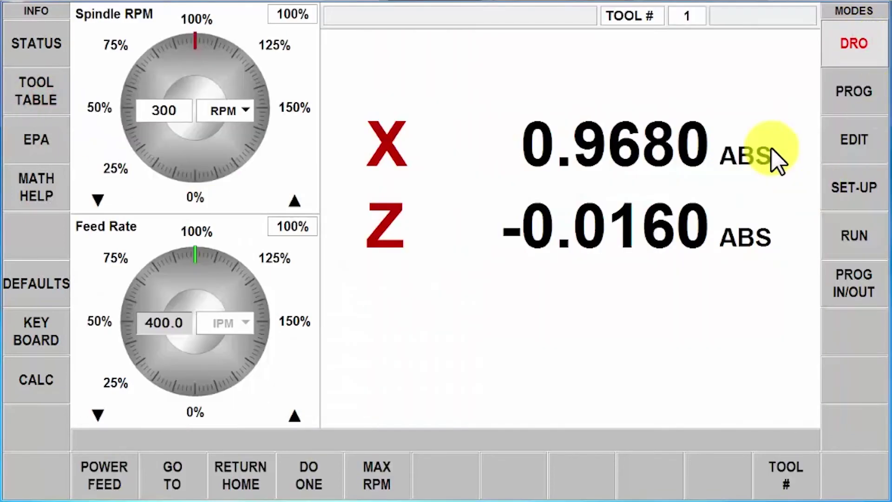
{"action": "left_click", "coordinate": [803, 479]}
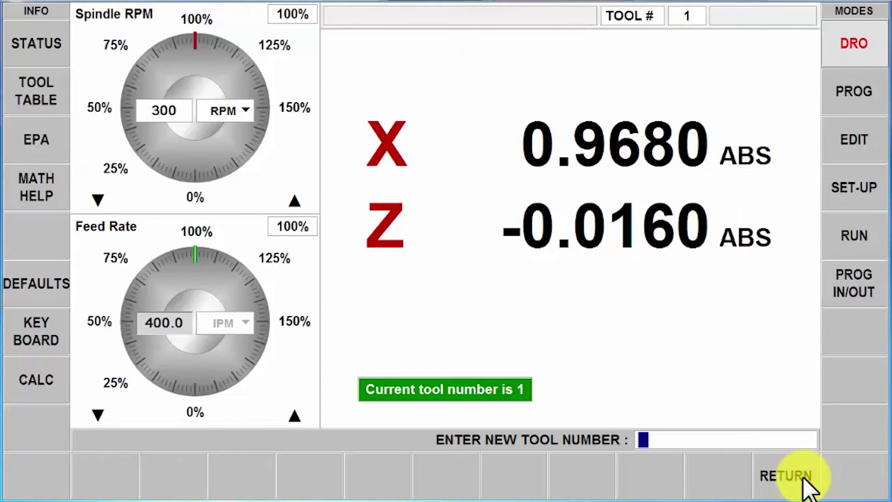
{"action": "left_click", "coordinate": [804, 478]}
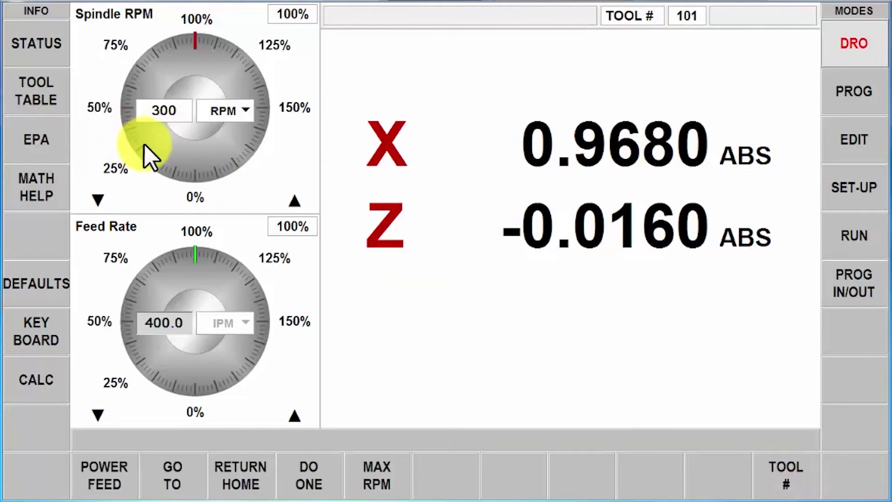
- Reset part zero to X 1.0000 and Z 0.0000
{"action": "key", "text": "x"}
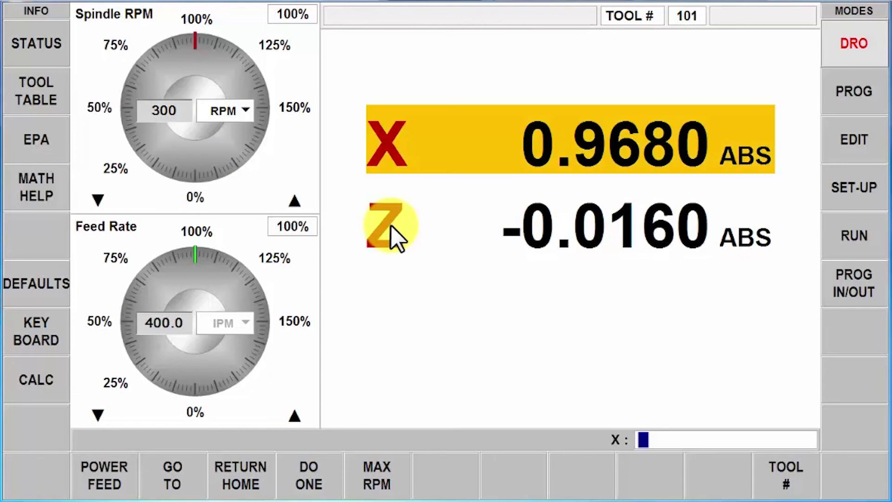
{"action": "key", "text": "Return"}
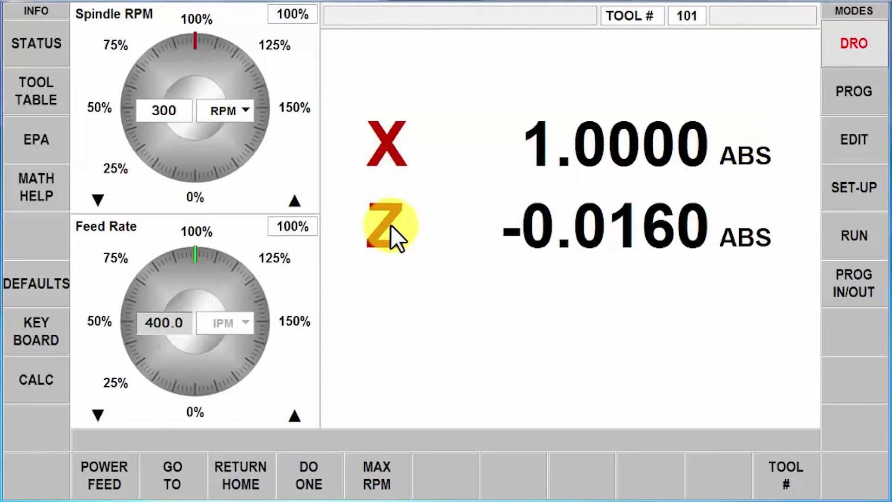
{"action": "key", "text": "z"}
{"action": "key", "text": "Return"}
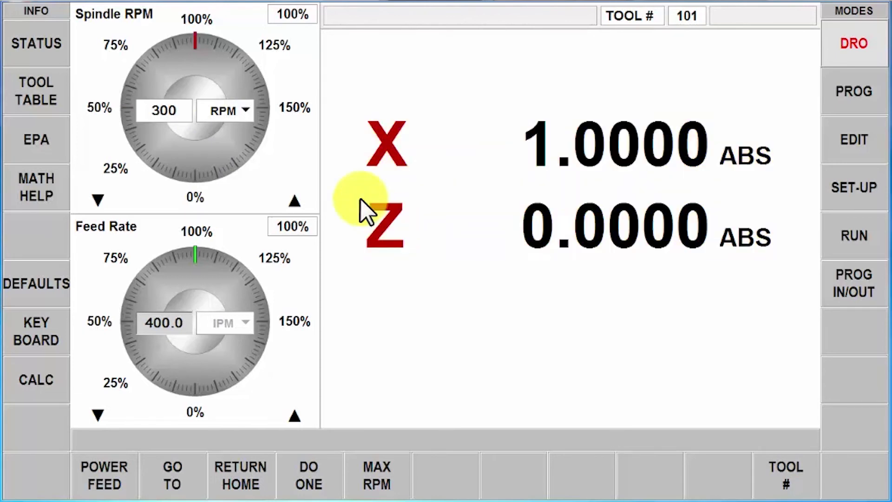
{"action": "left_click", "coordinate": [40, 86]}
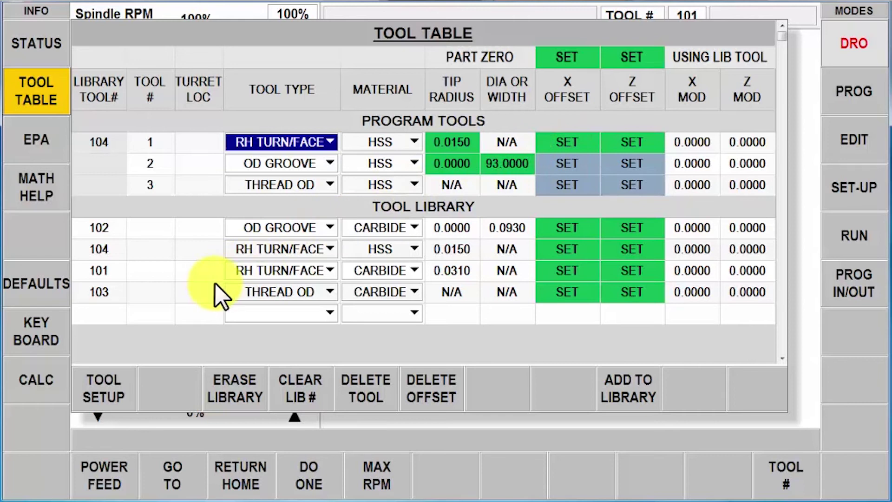
- Re-set program tool 2's offsets to X 1 and Z 0 against the new part zero
{"action": "left_click", "coordinate": [568, 168]}
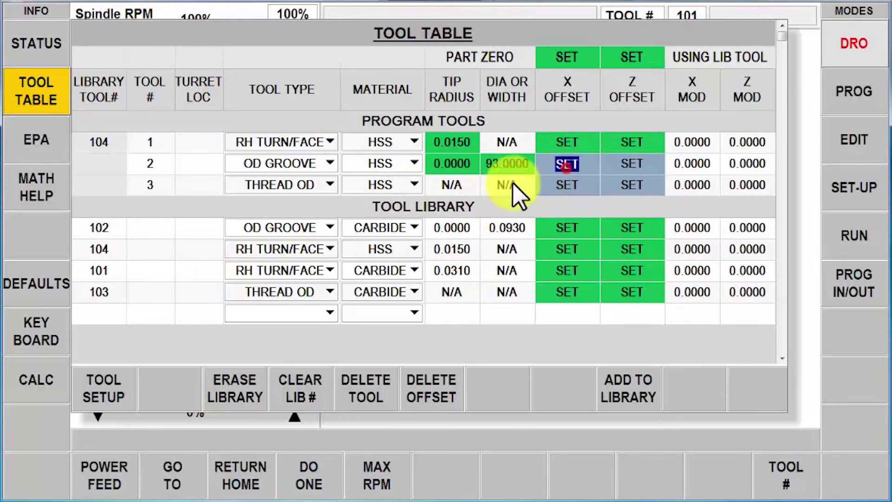
{"action": "left_click", "coordinate": [124, 390]}
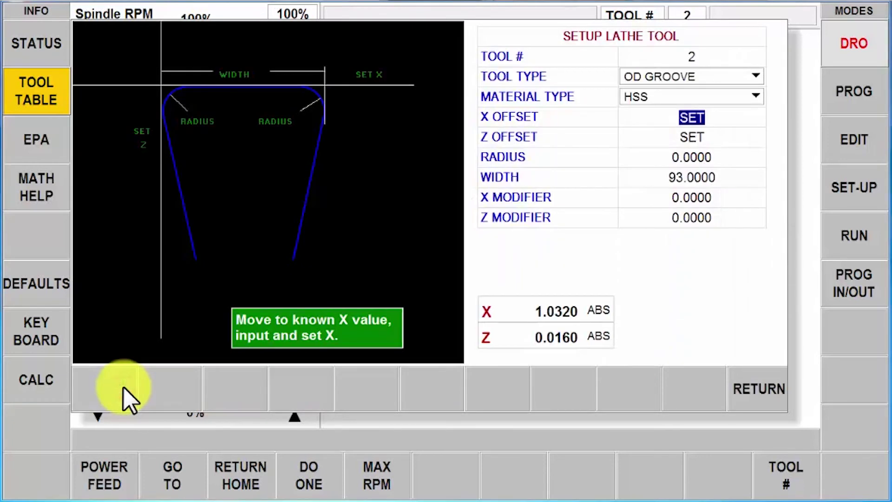
{"action": "type", "text": "1"}
{"action": "key", "text": "Return"}
{"action": "type", "text": "0"}
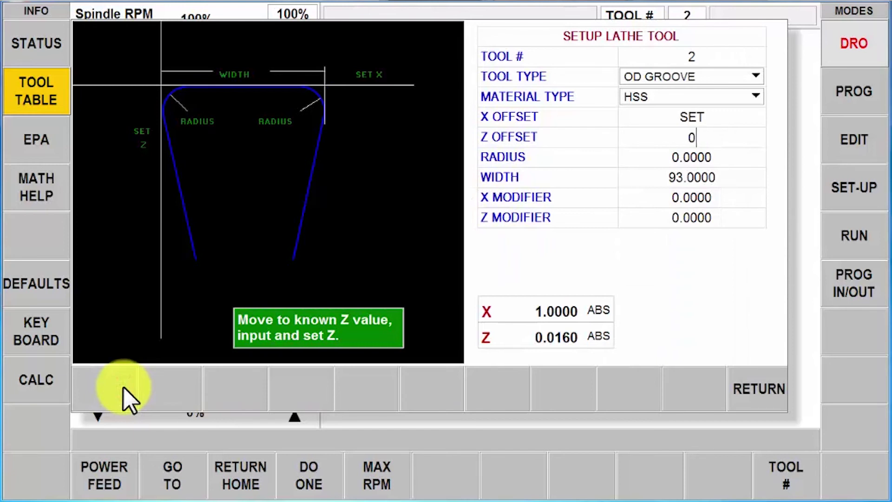
{"action": "key", "text": "Return"}
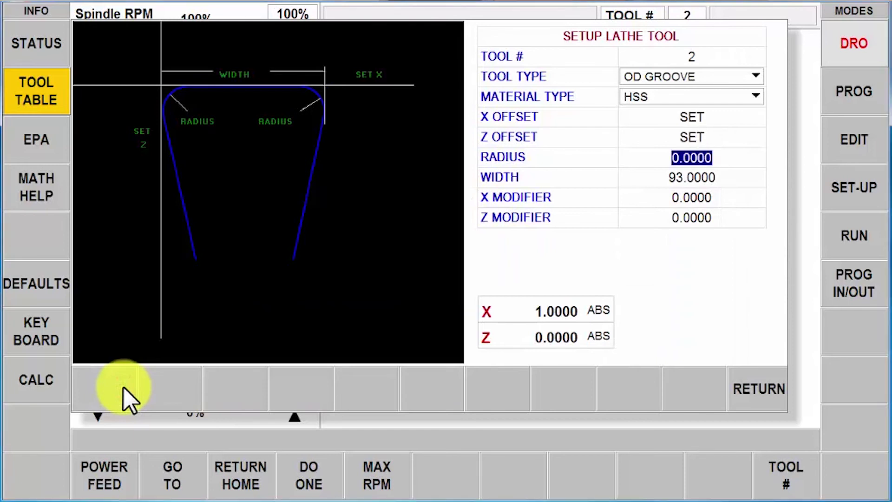
{"action": "left_click", "coordinate": [763, 392]}
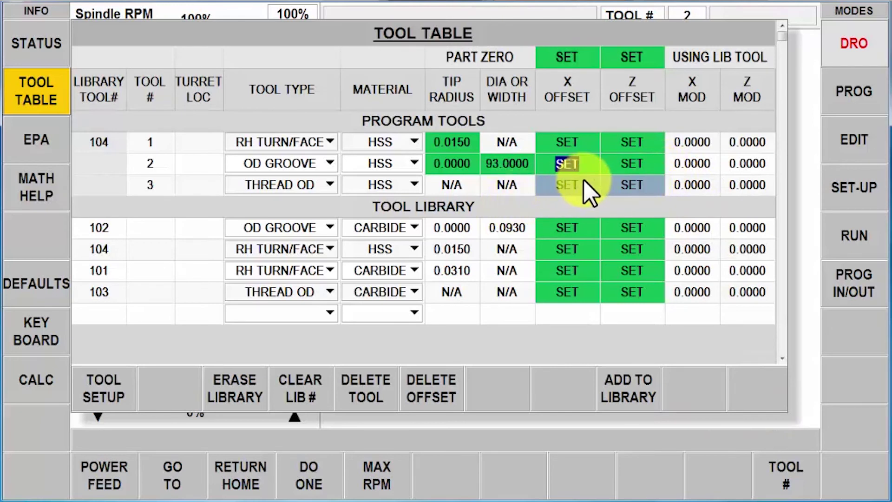
- Enter 3 as library tool 103's TOOL # to link it to program tool 3
{"action": "left_click", "coordinate": [158, 292]}
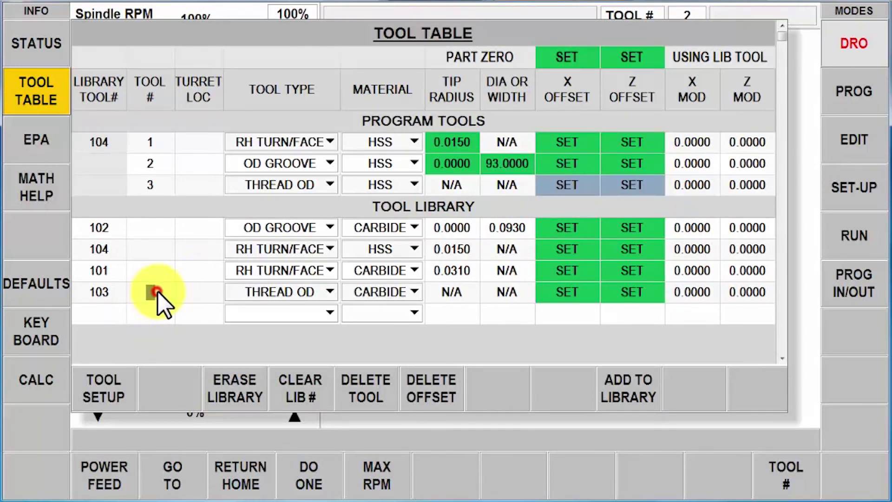
{"action": "key", "text": "Tab"}
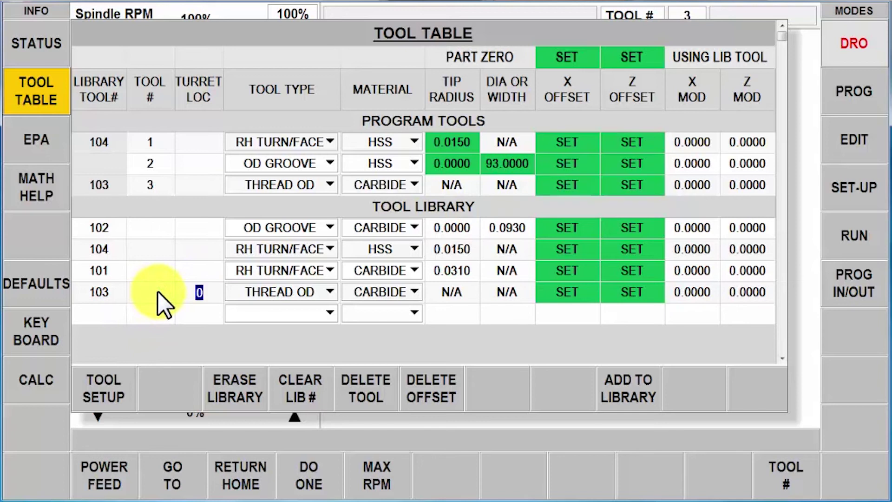